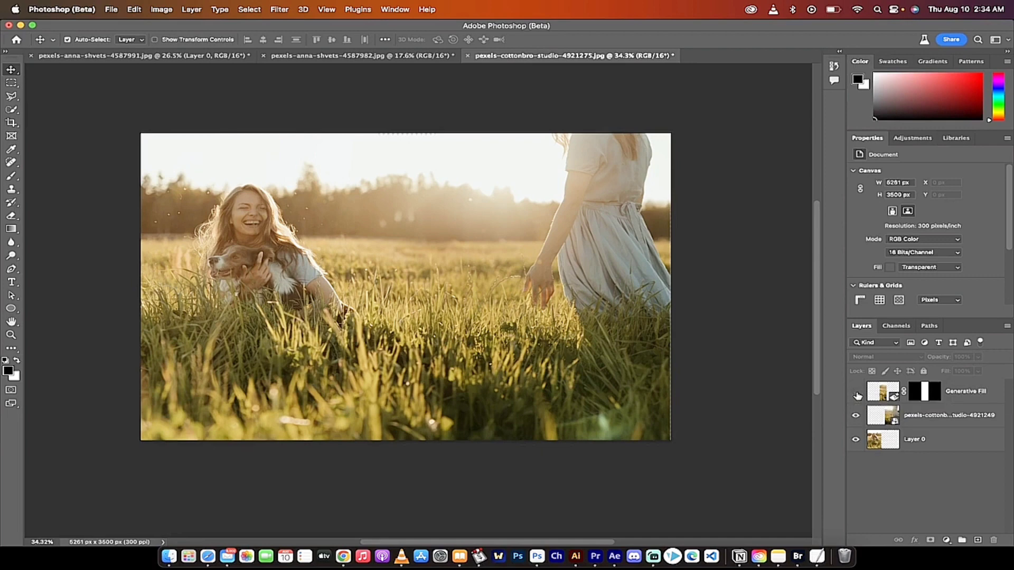
Step: Toggle the visibility of the Generative Fill layer and the second photo's layer to compare the blended composite with its parts
left_click(856, 415)
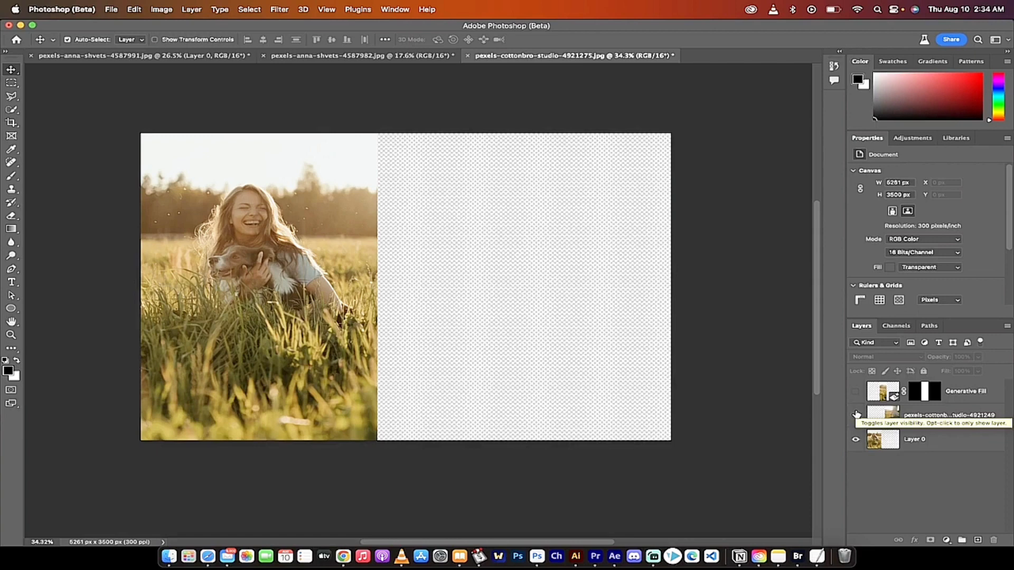
left_click(855, 415)
left_click(856, 391)
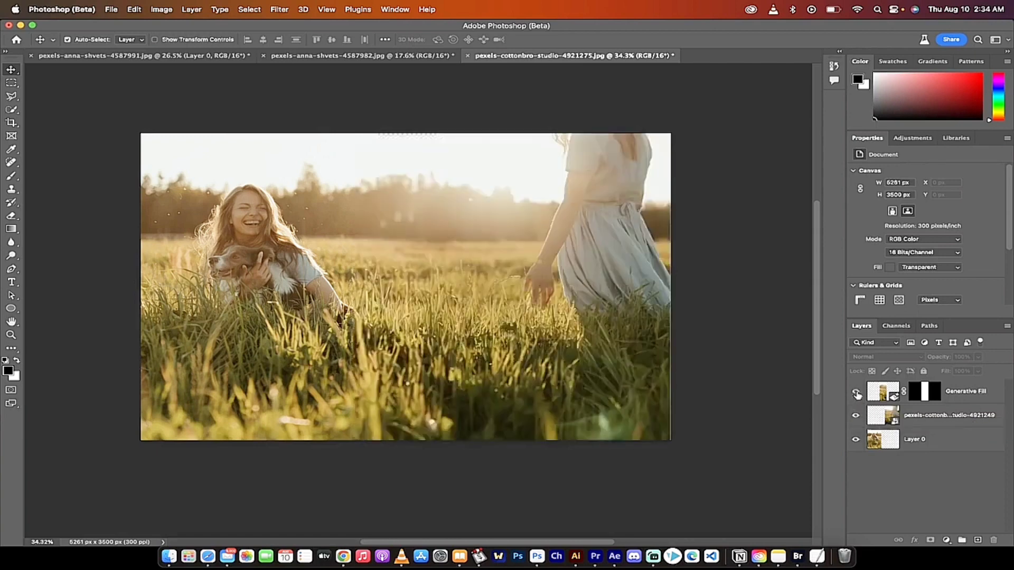
left_click(856, 393)
left_click(856, 415)
left_click(856, 392)
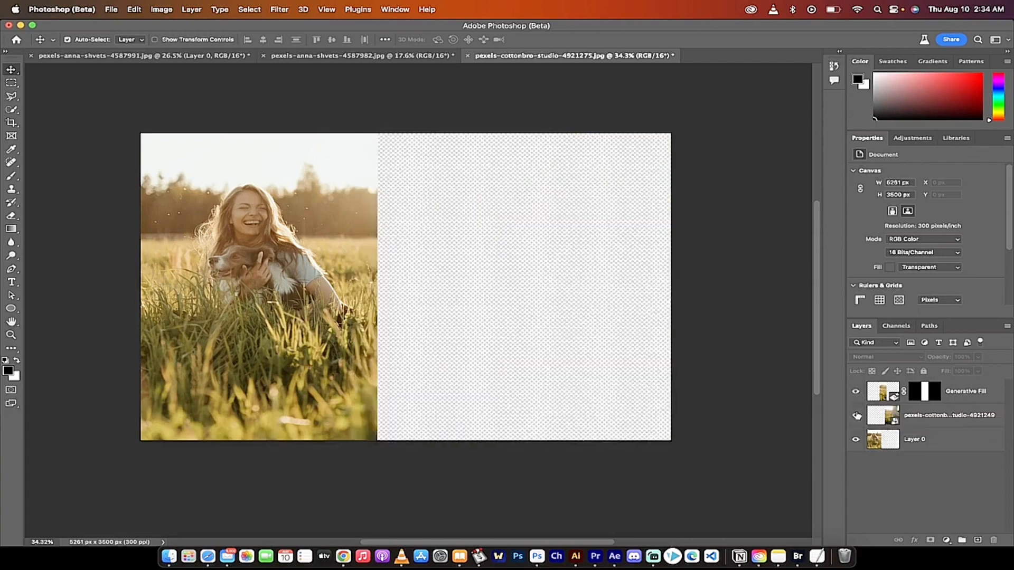
left_click(856, 416)
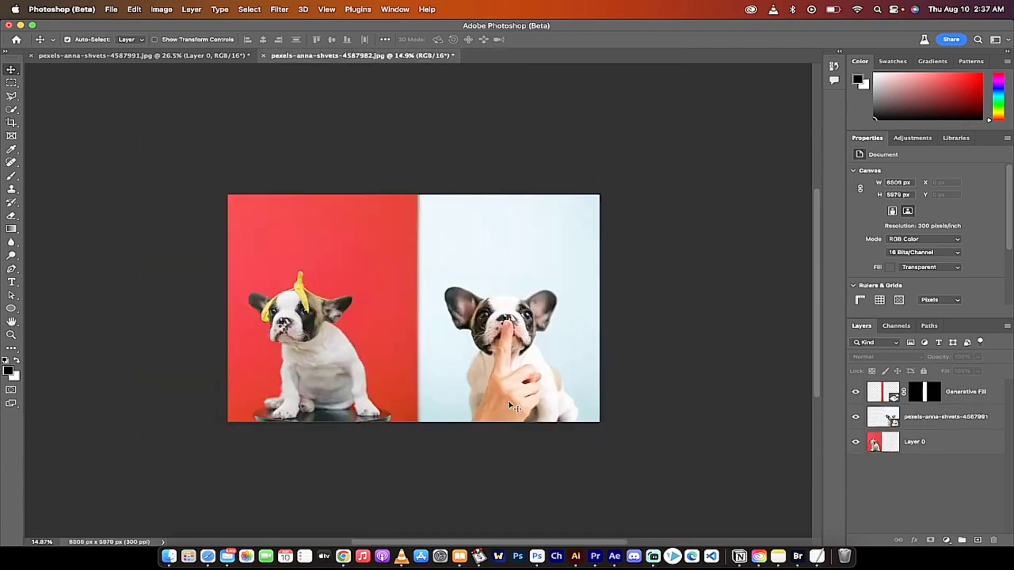
Step: Open pexels-cottonbro-studio-4921249.jpg from the Pictures folder through Camera Raw and unlock its background layer
left_click(168, 557)
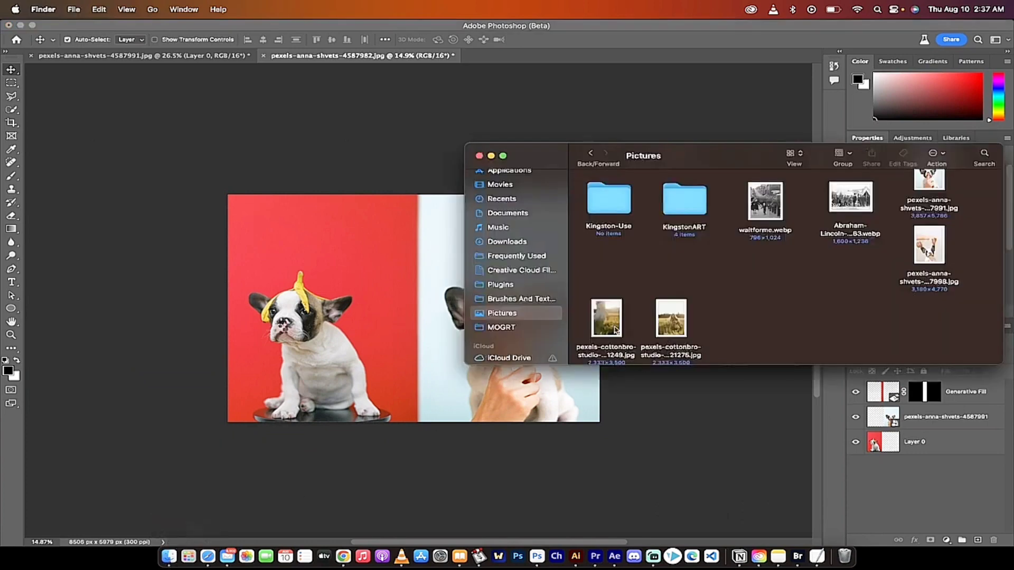
left_click(615, 328)
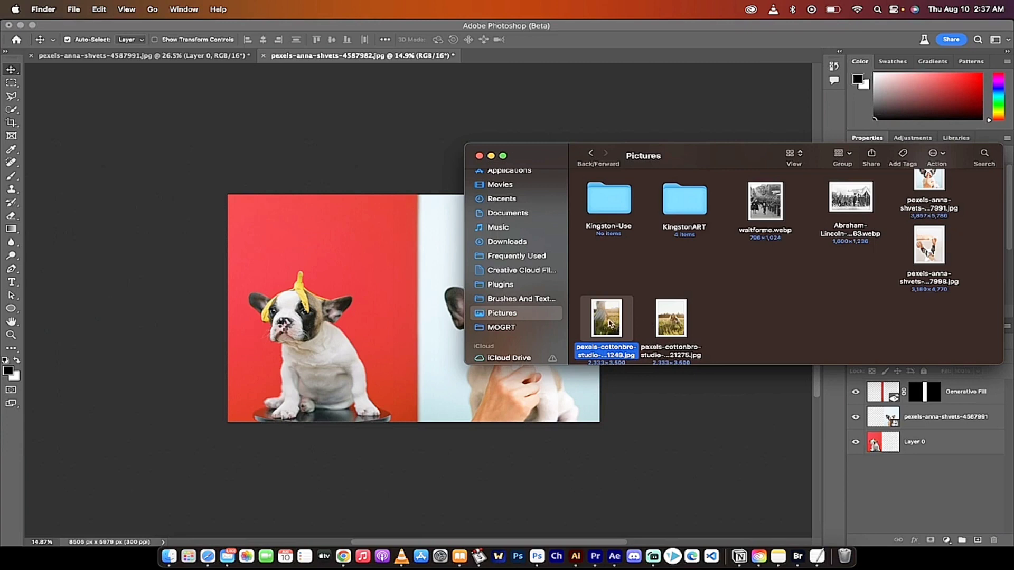
mouse_move(610, 323)
left_mouse_down()
mouse_move(521, 53)
mouse_move(607, 319)
left_mouse_up()
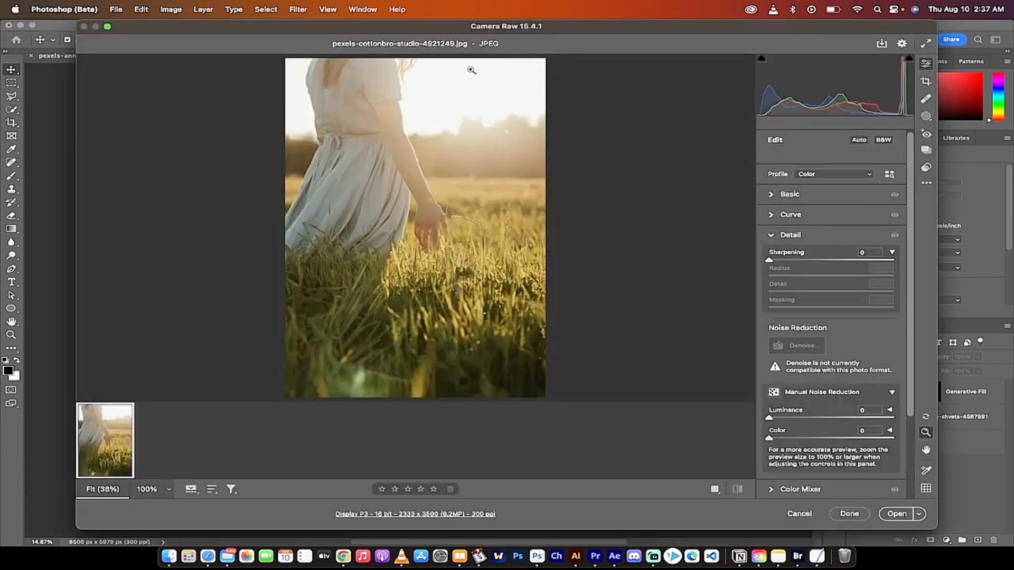
left_click(896, 514)
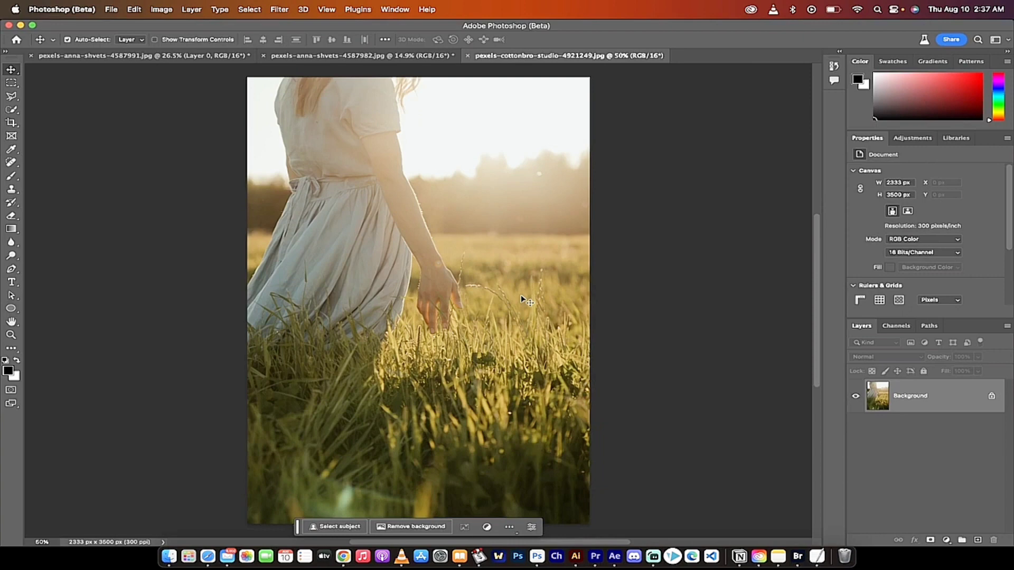
scroll(521, 299, "down", 3)
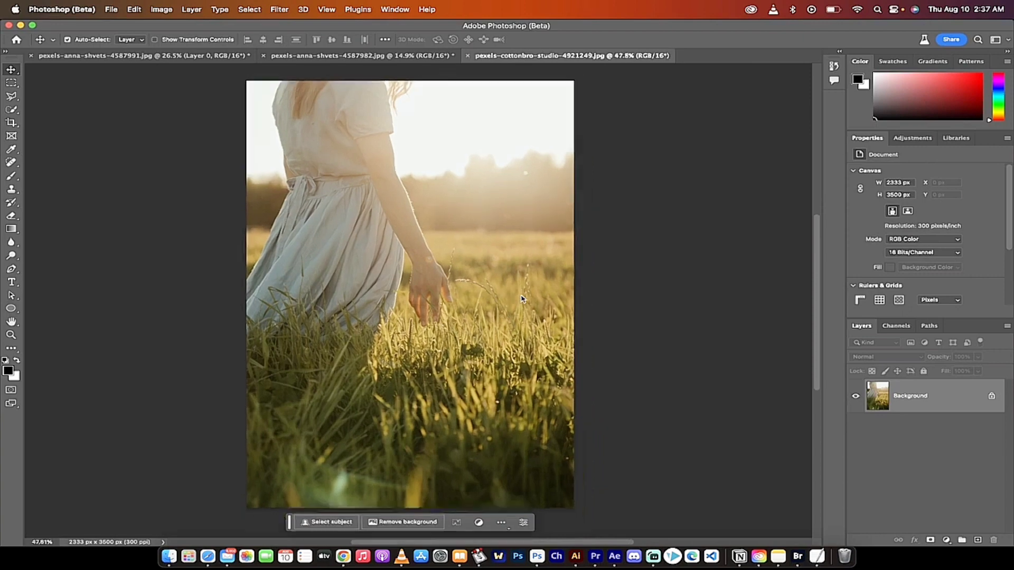
left_click(992, 398)
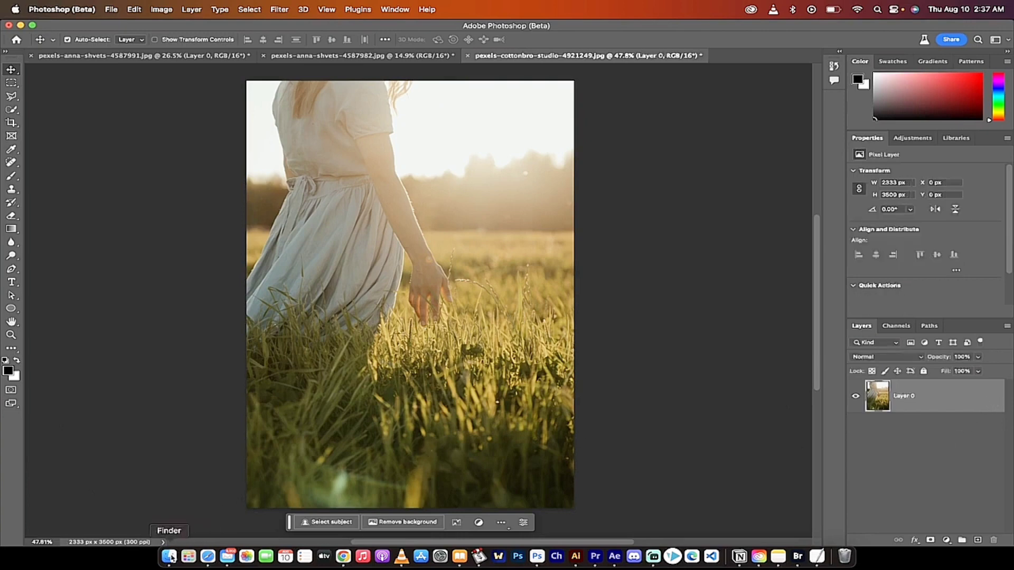
Step: Place pexels-cottonbro-studio-4921275.jpg from the Pictures folder into the document over the first photo at nearly full size
left_click(171, 557)
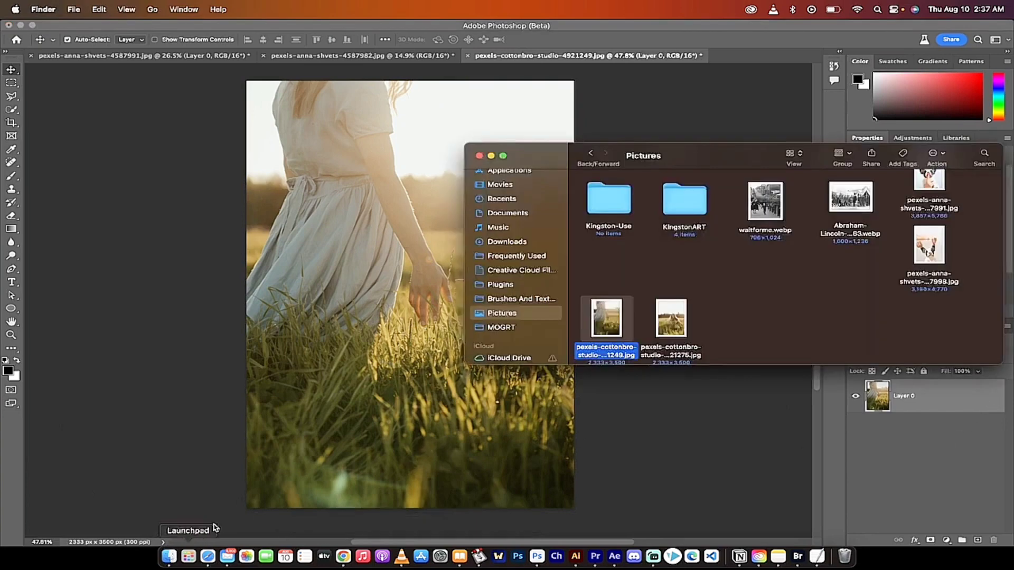
left_click(669, 327)
left_click_drag(685, 317, 395, 251)
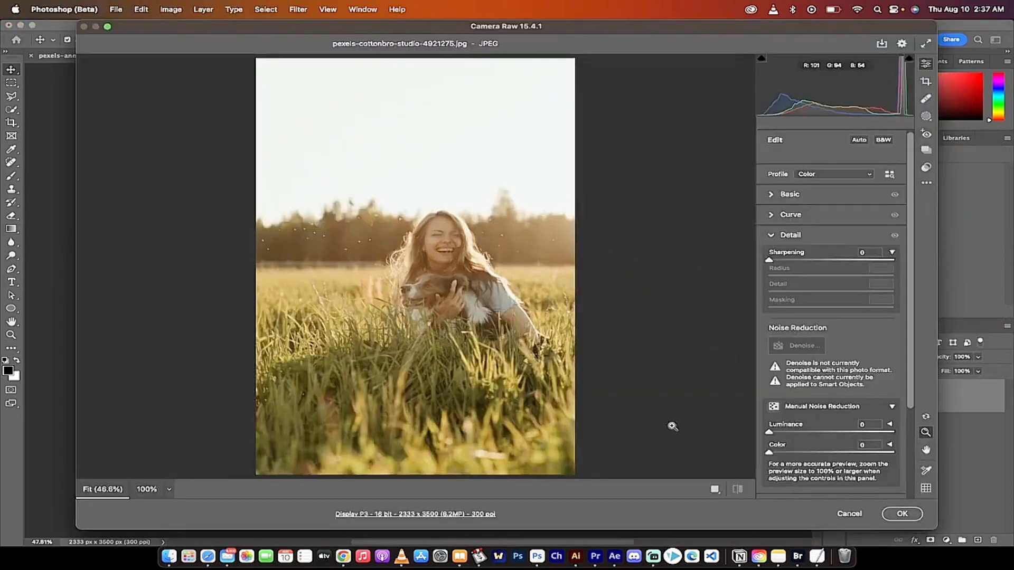
left_click(902, 514)
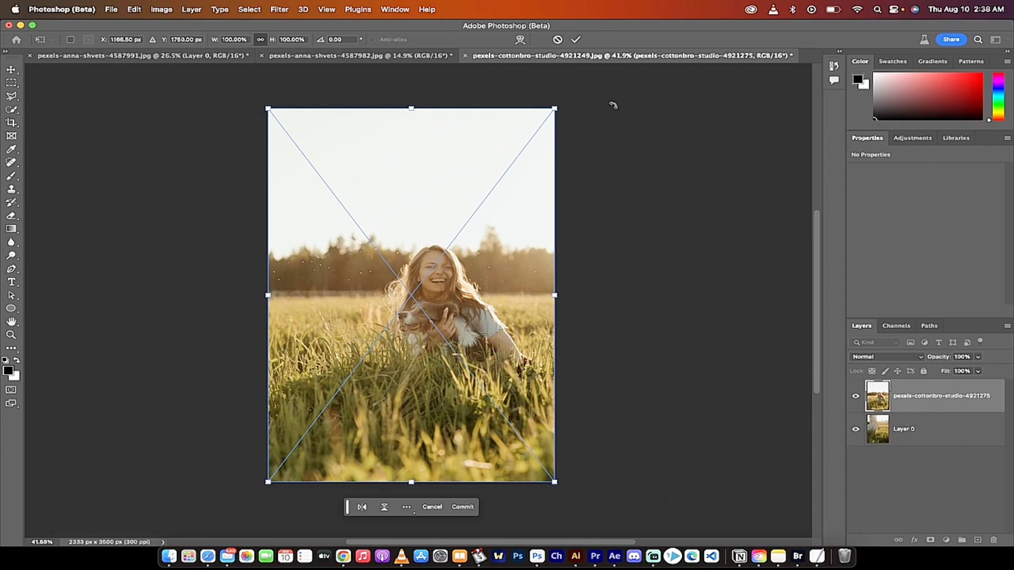
mouse_move(554, 108)
left_mouse_down()
mouse_move(584, 81)
mouse_move(560, 110)
left_mouse_up()
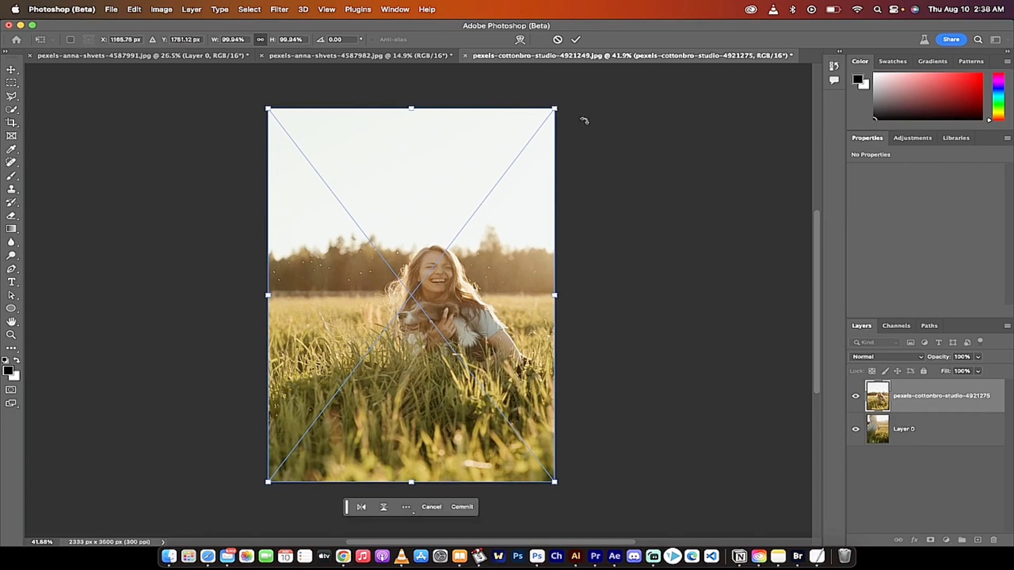
key("Return")
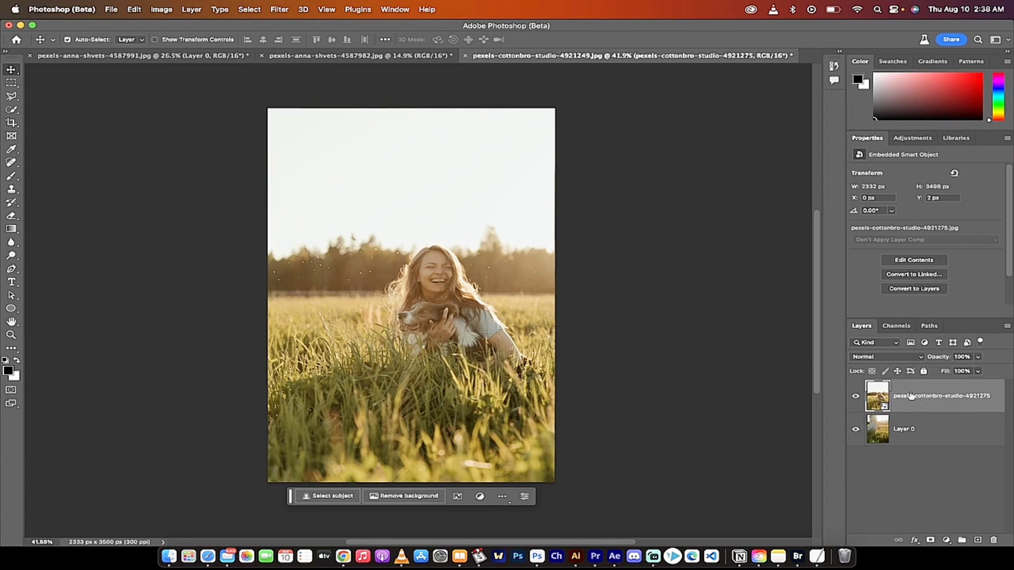
Step: Move the placed photo horizontally to about X 2902 px, beyond the canvas's right edge, and expand the canvas with Reveal All
scroll(686, 338, "right", 3)
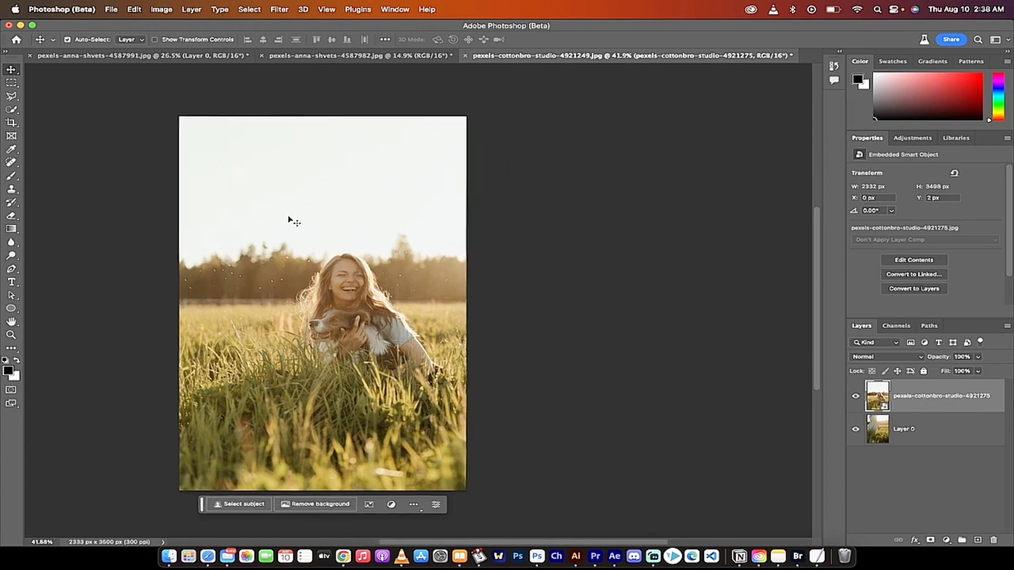
left_click_drag(290, 219, 650, 214)
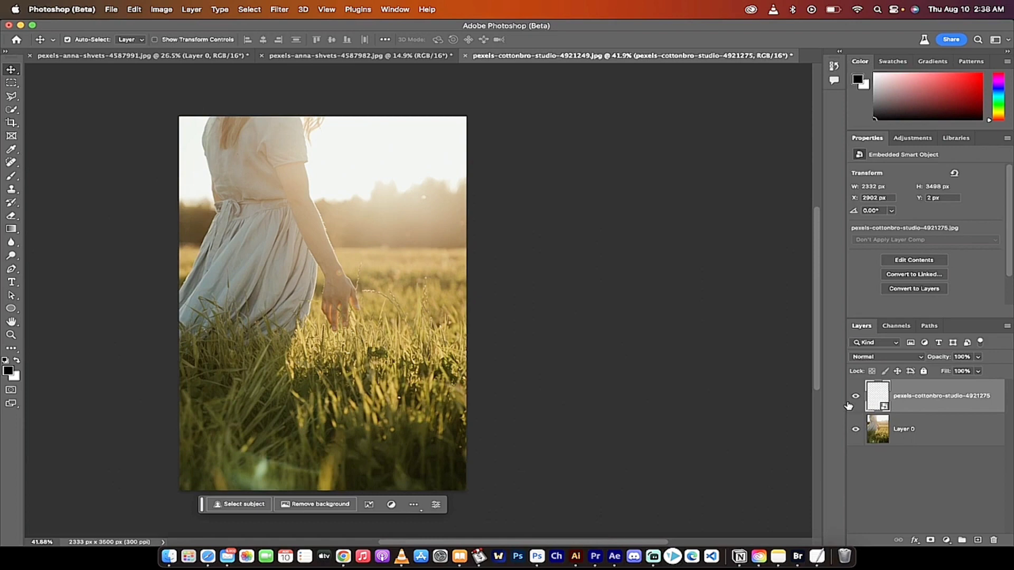
left_click(162, 9)
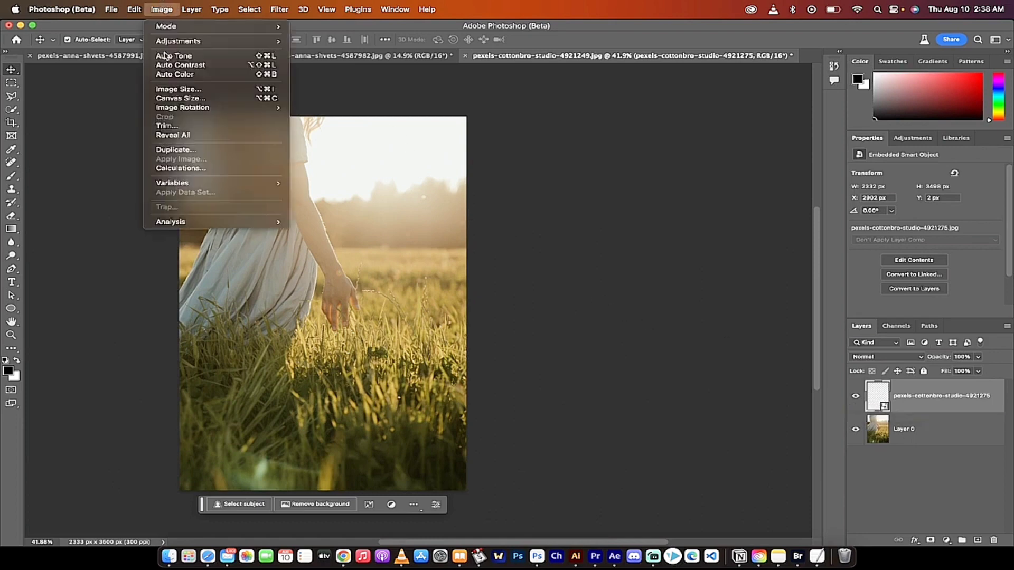
left_click(185, 136)
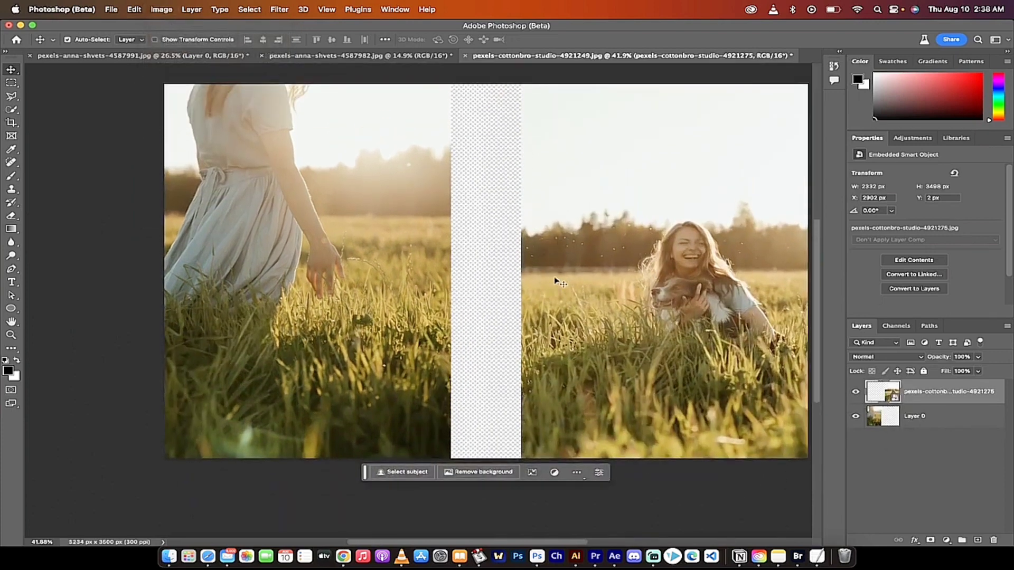
scroll(554, 277, "up", 3)
scroll(554, 277, "right", 3)
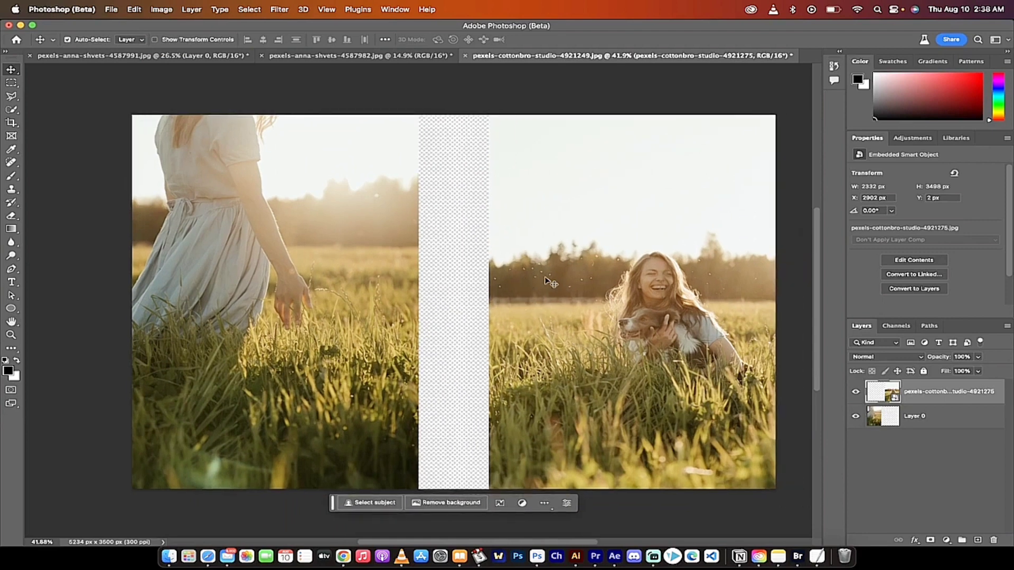
scroll(551, 282, "right", 3)
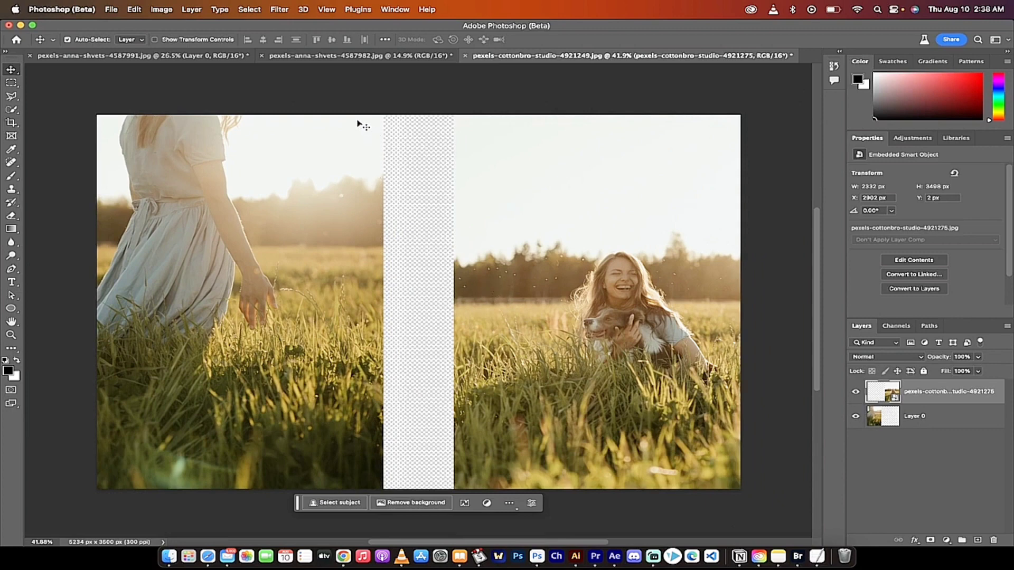
scroll(317, 366, "down", 2)
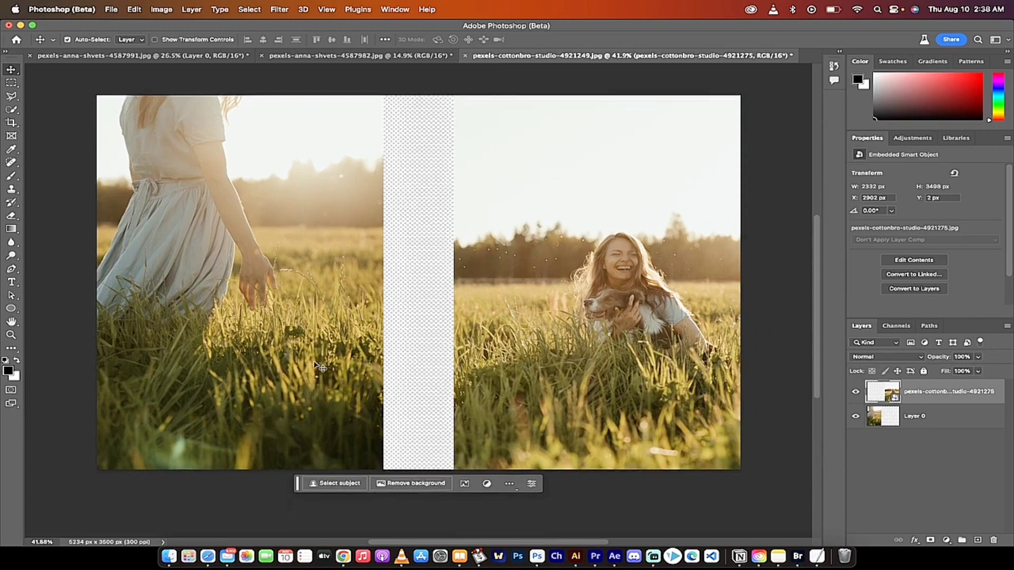
scroll(316, 365, "up", 1)
left_click_drag(547, 365, 545, 365)
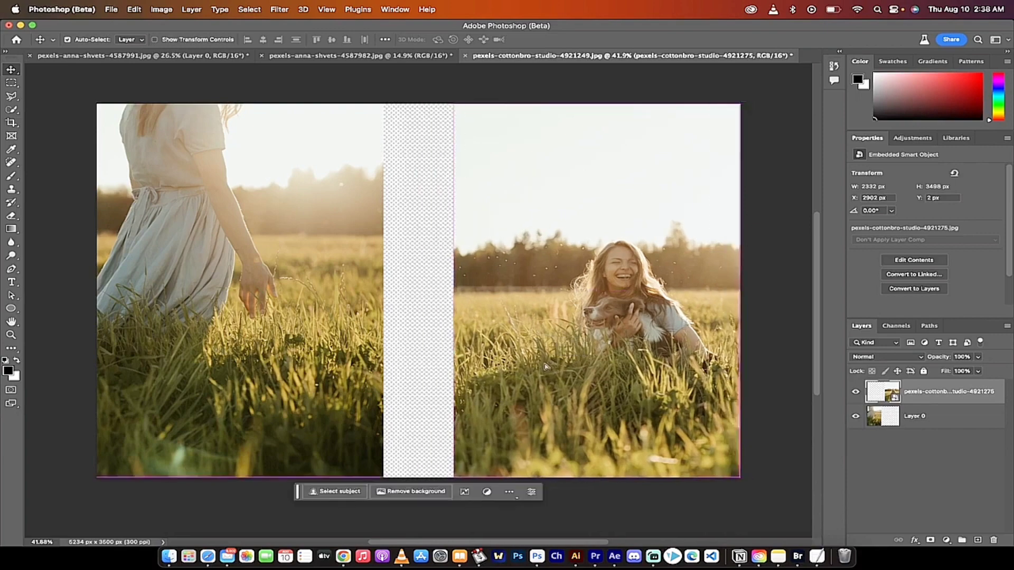
key("super+z")
key("super+shift+z")
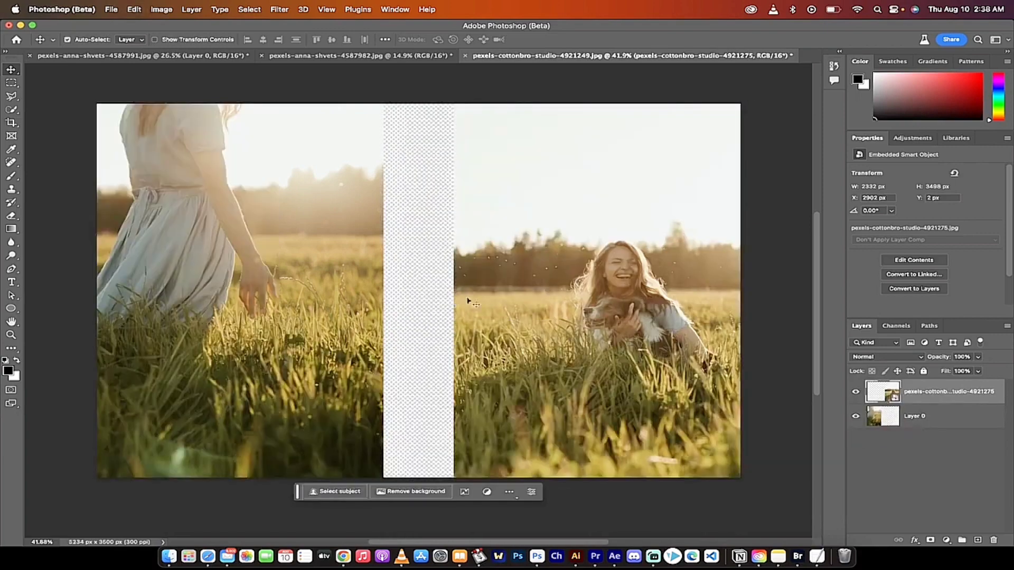
scroll(547, 298, "right", 2)
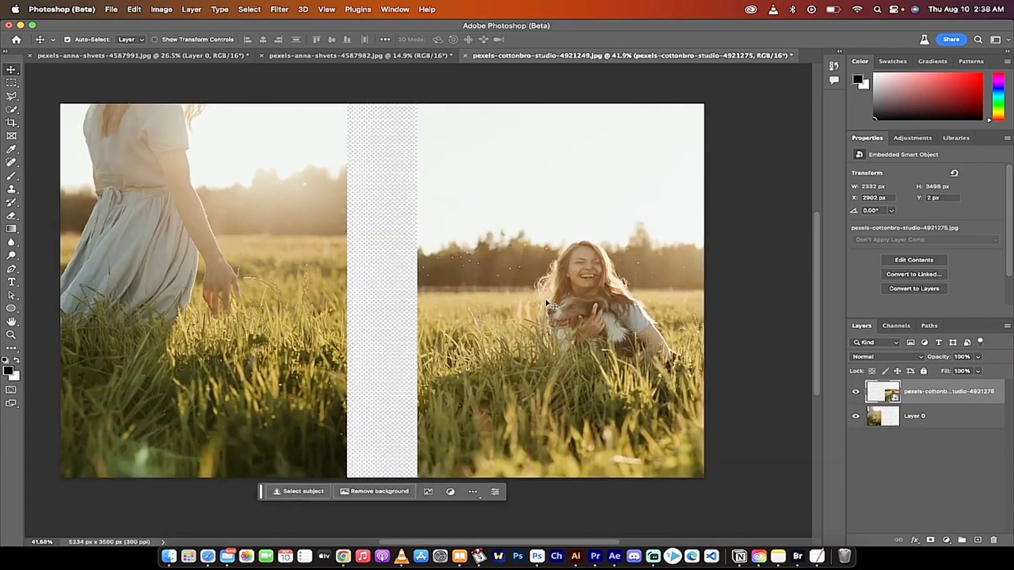
Step: Scale the placed photo to about 134% with Free Transform and shift it down so its horizon lines up with the first photo
scroll(480, 222, "down", 5)
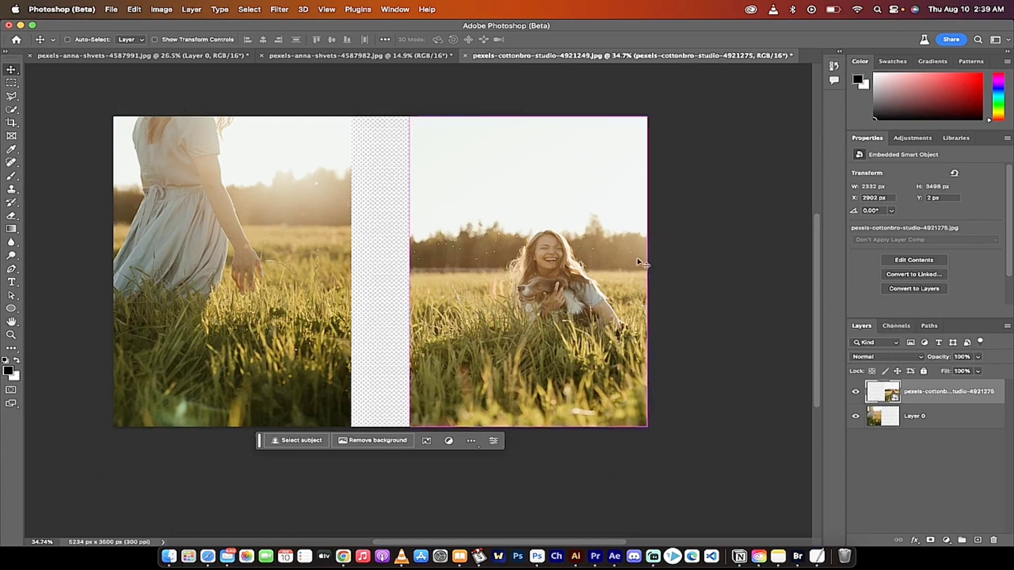
key("super+t")
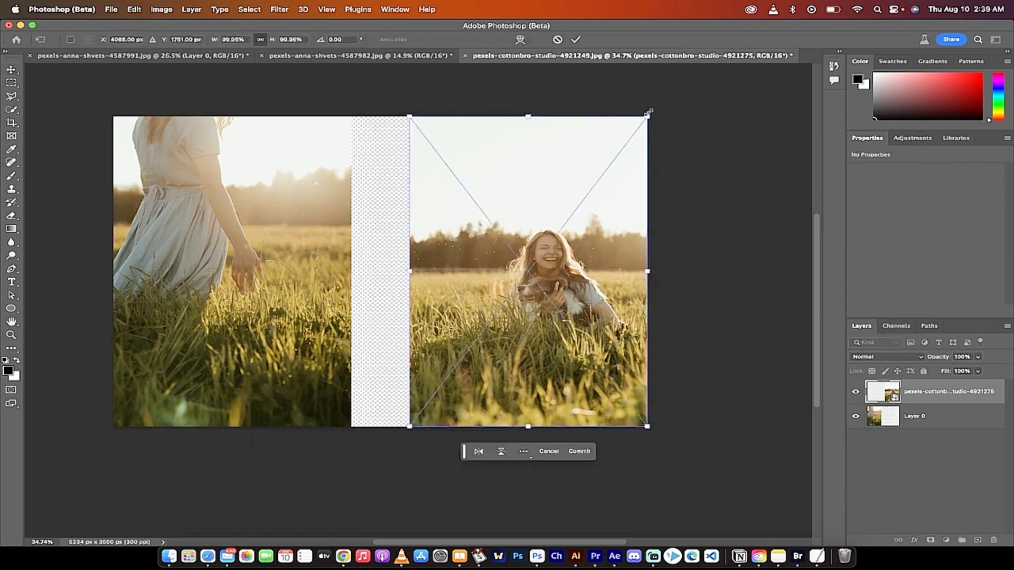
left_click_drag(648, 113, 758, 67)
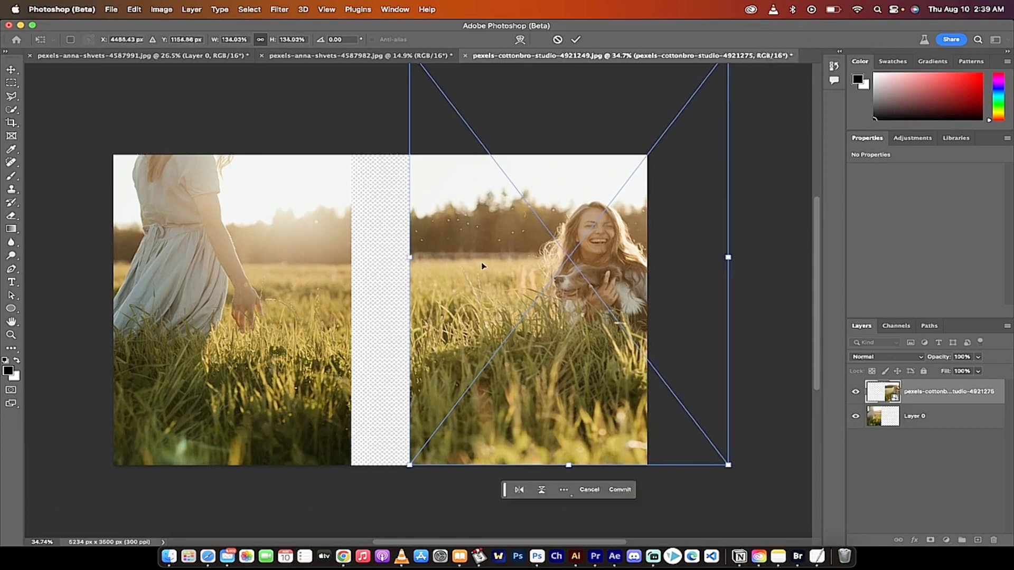
left_click_drag(482, 263, 475, 273)
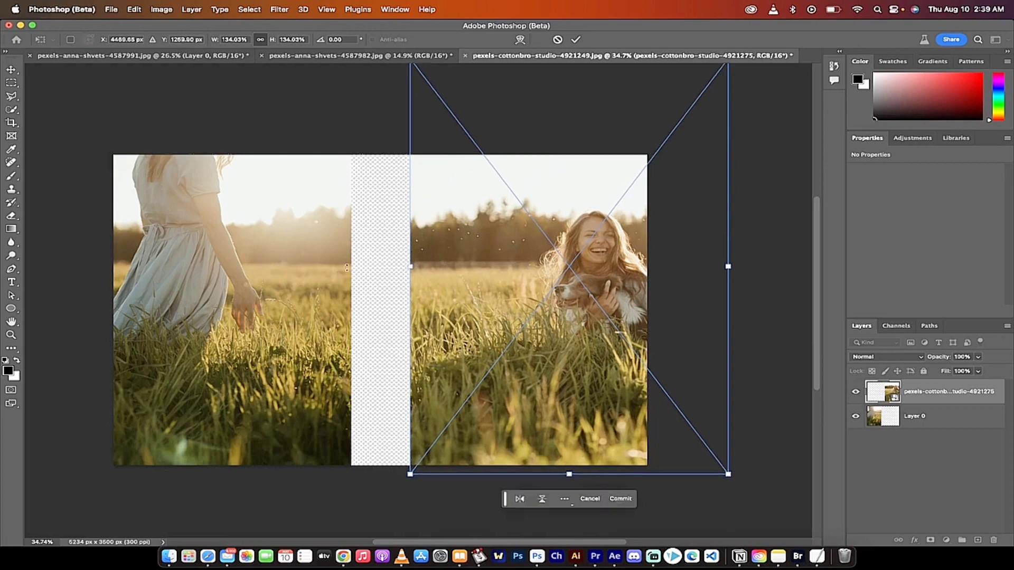
key("Return")
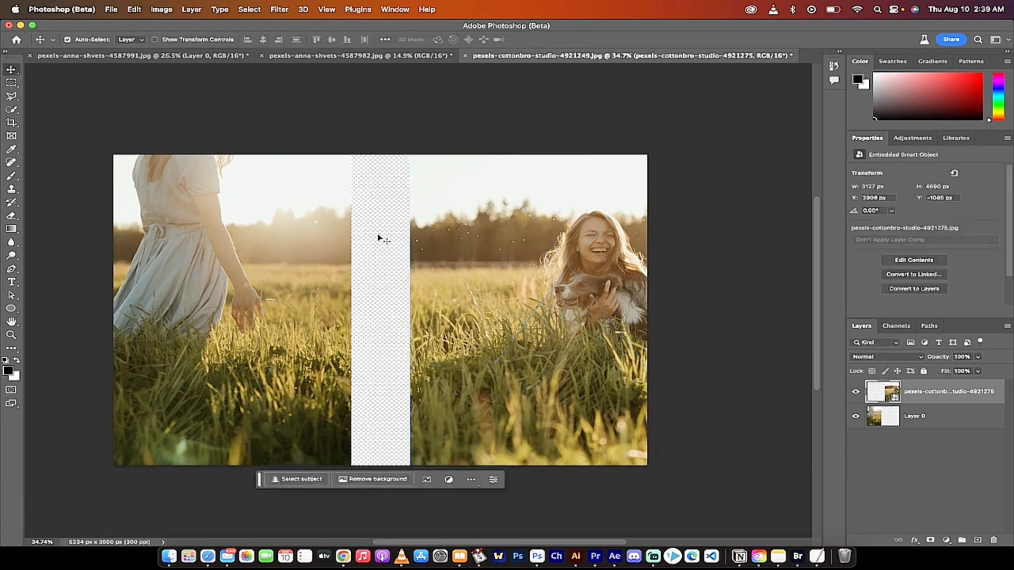
Step: Select the transparent gap with the Rectangular Marquee tool, slightly overlapping both photos, and run Generative Fill with an empty prompt
left_click(12, 83)
right_click(14, 85)
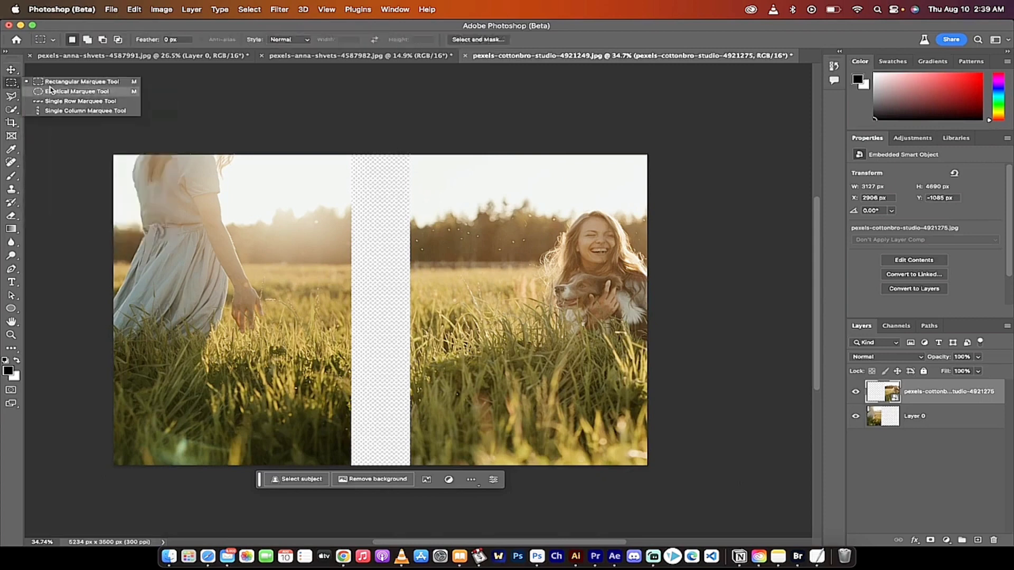
left_click(56, 83)
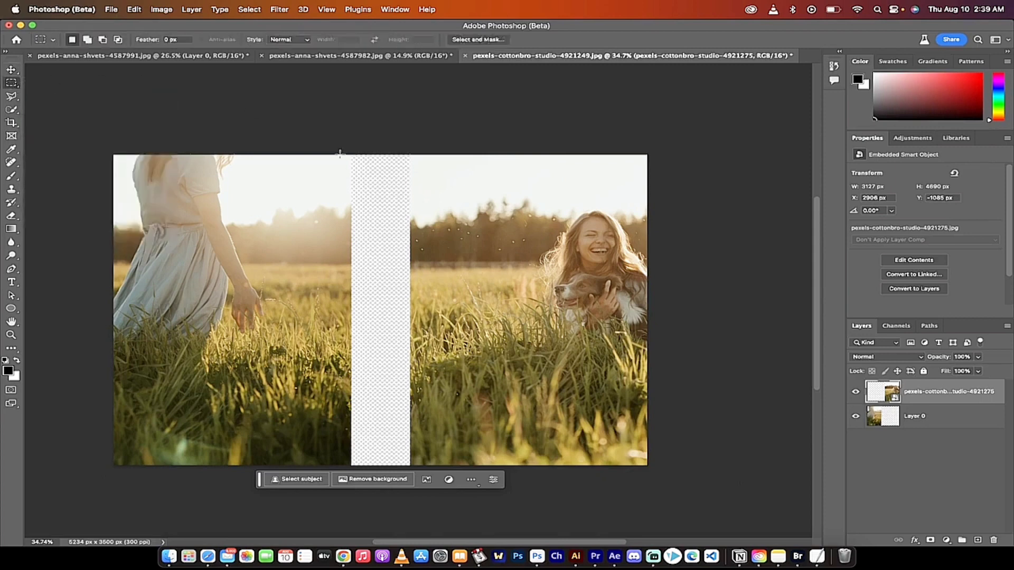
left_click_drag(339, 154, 425, 472)
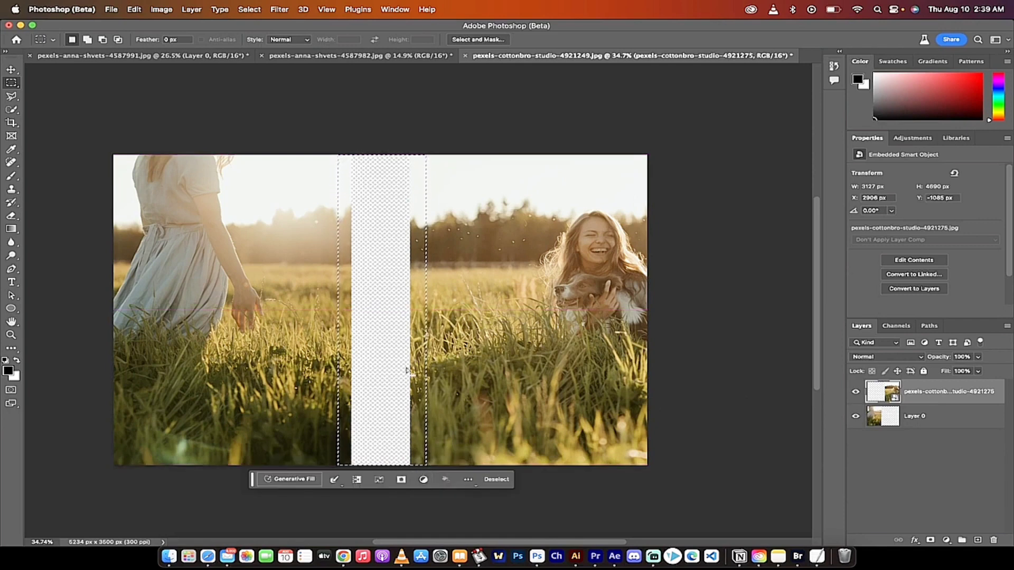
left_click(304, 483)
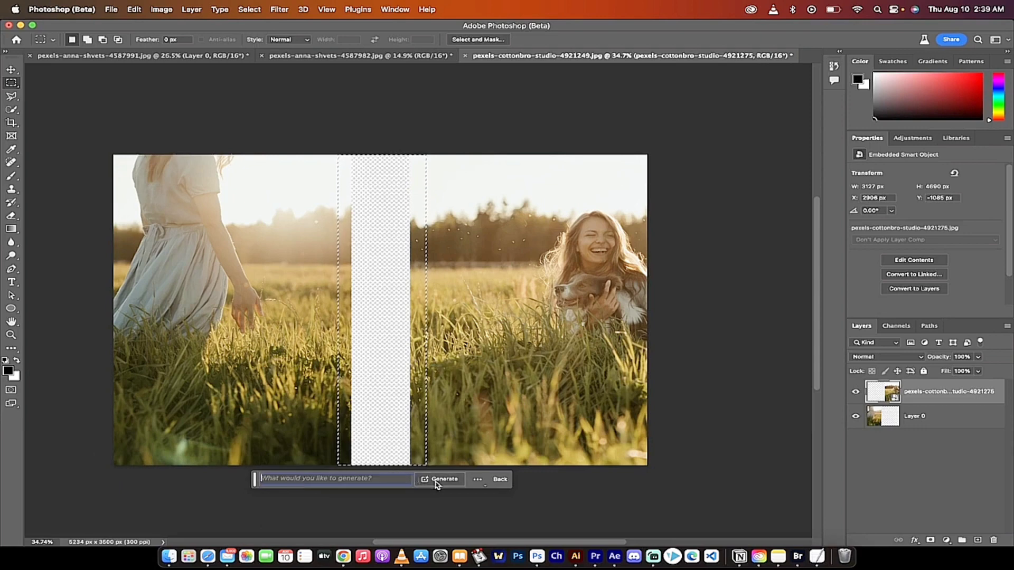
left_click(440, 480)
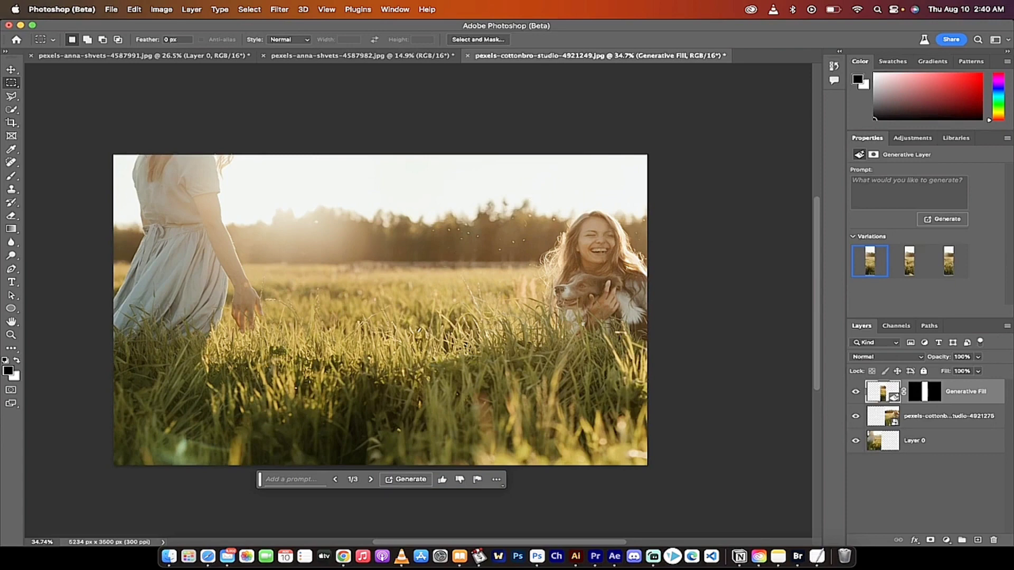
Step: Compare the three Generative Fill variations, keep the first one, and switch to the Move tool
left_click(372, 481)
left_click(372, 481)
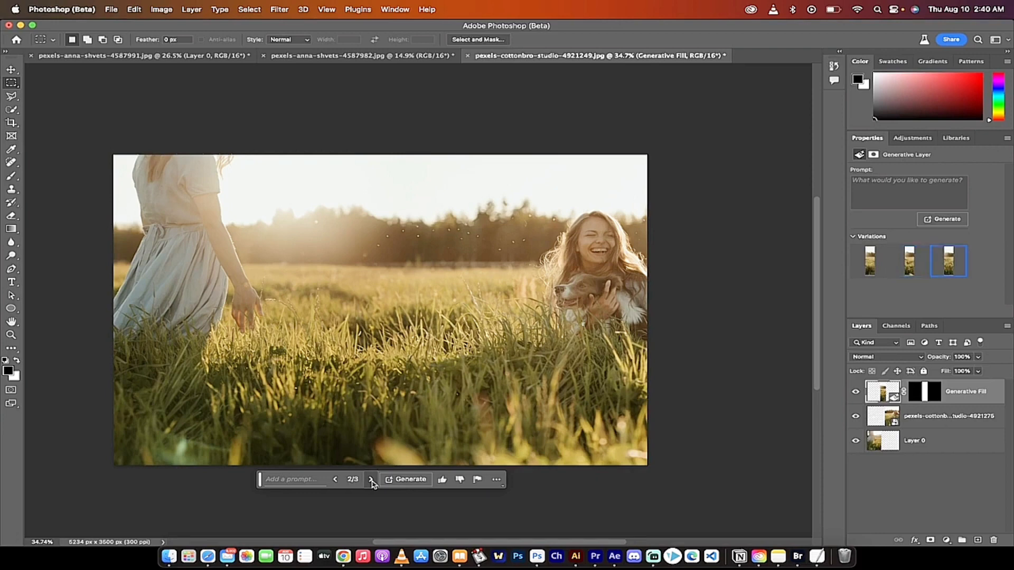
left_click(335, 479)
left_click(335, 479)
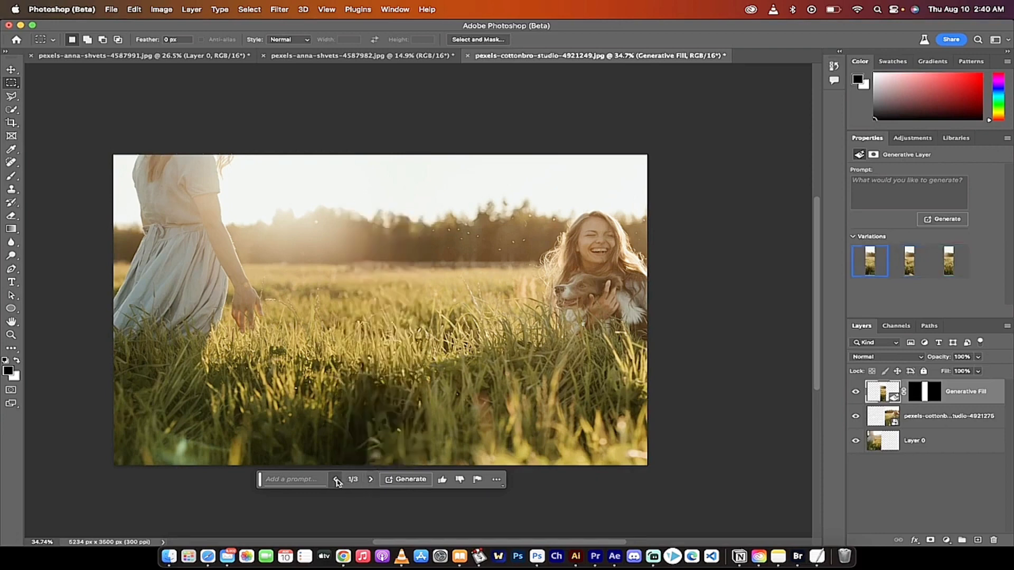
scroll(461, 371, "up", 1)
scroll(461, 371, "down", 3)
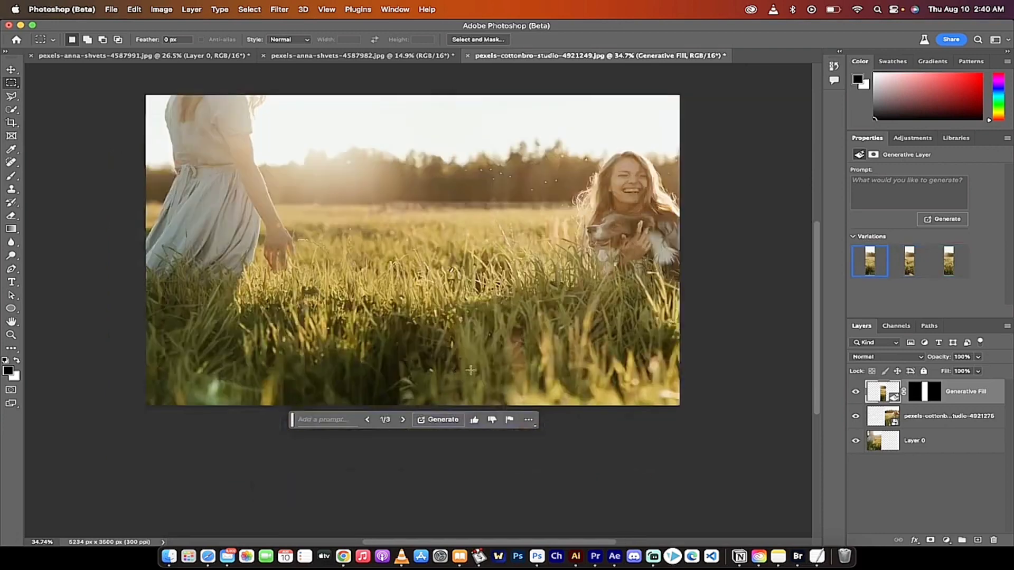
scroll(752, 430, "up", 2)
left_click(11, 69)
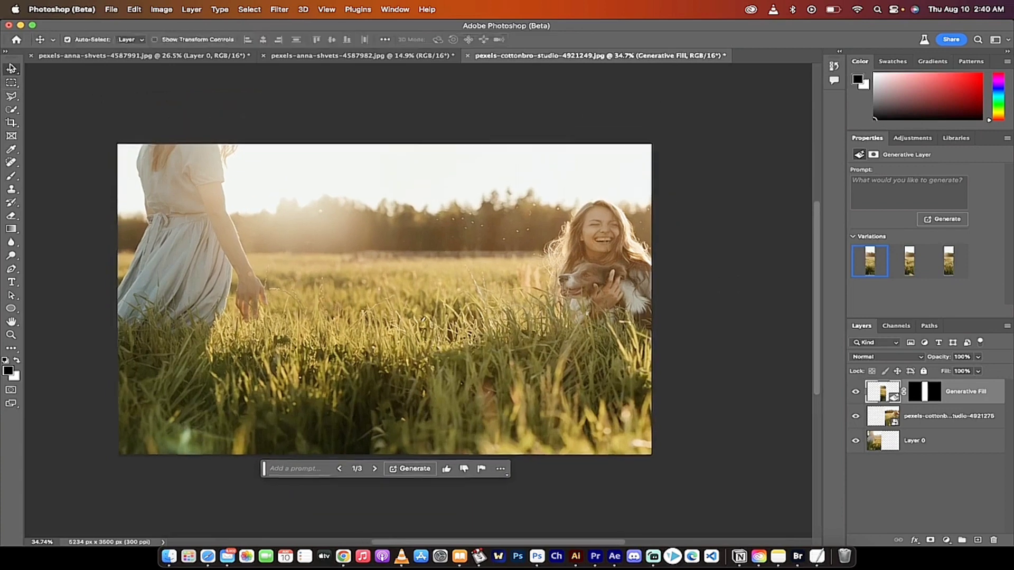
left_click(111, 9)
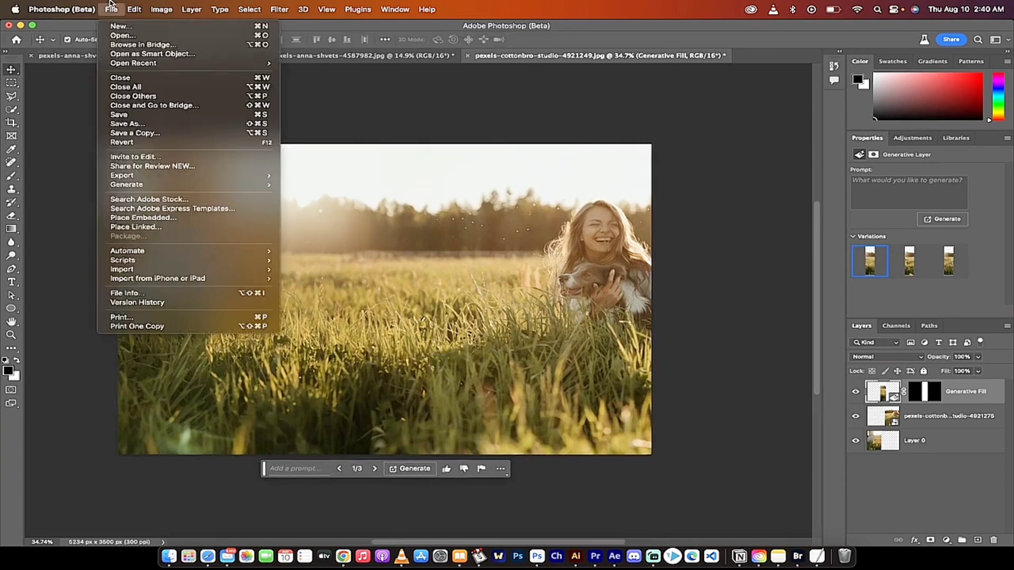
left_click(303, 94)
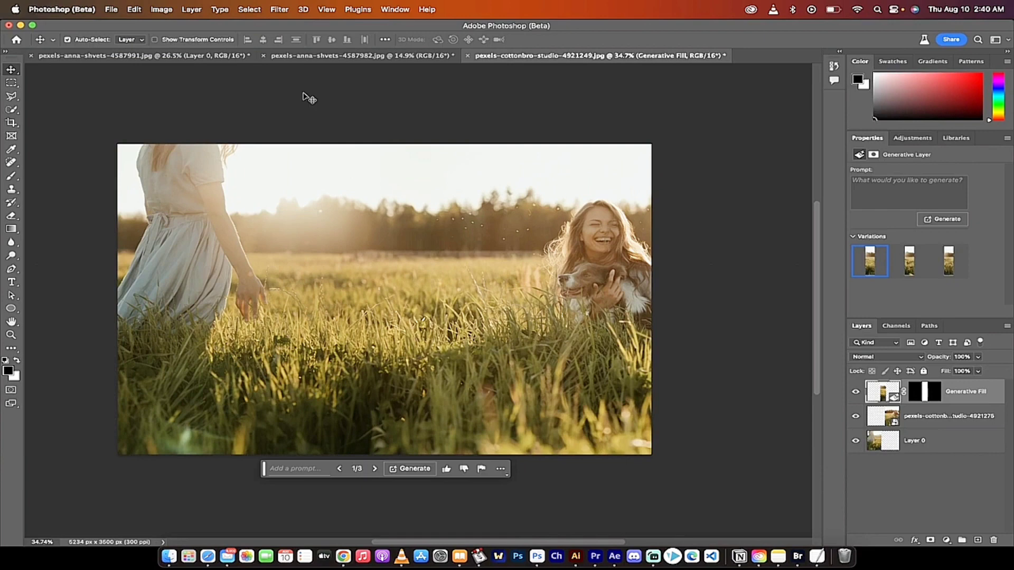